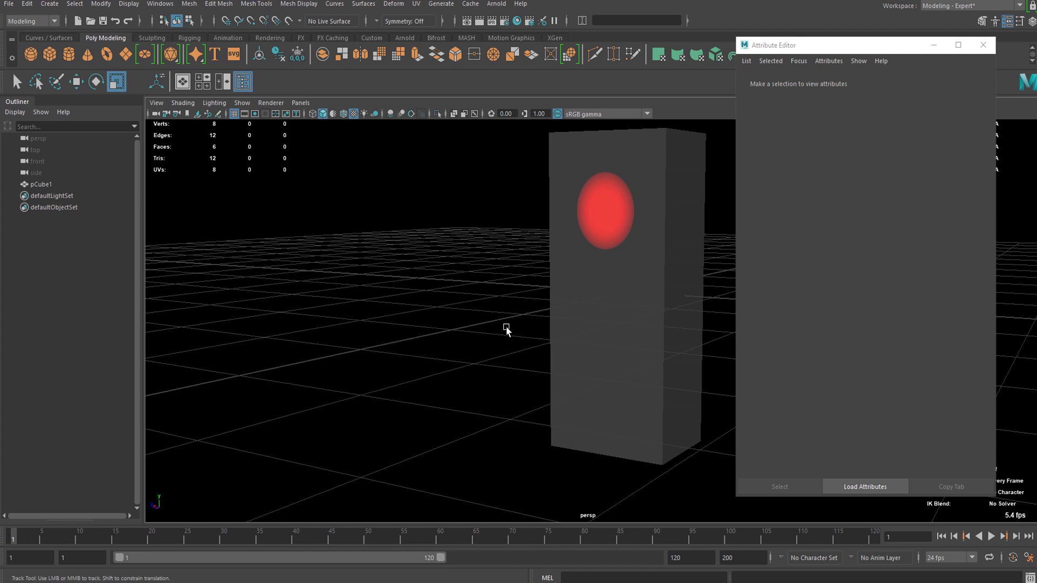
# - Select pCube1 and preview its existing light animation, stopping at frame 80
pyautogui.keyDown('alt'); pyautogui.moveTo(528, 322); pyautogui.dragTo(525, 312); pyautogui.keyUp('alt')
pyautogui.keyDown('alt'); pyautogui.moveTo(436, 296); pyautogui.dragTo(403, 300); pyautogui.keyUp('alt')
pyautogui.moveTo(458, 269); pyautogui.dragTo(494, 327)
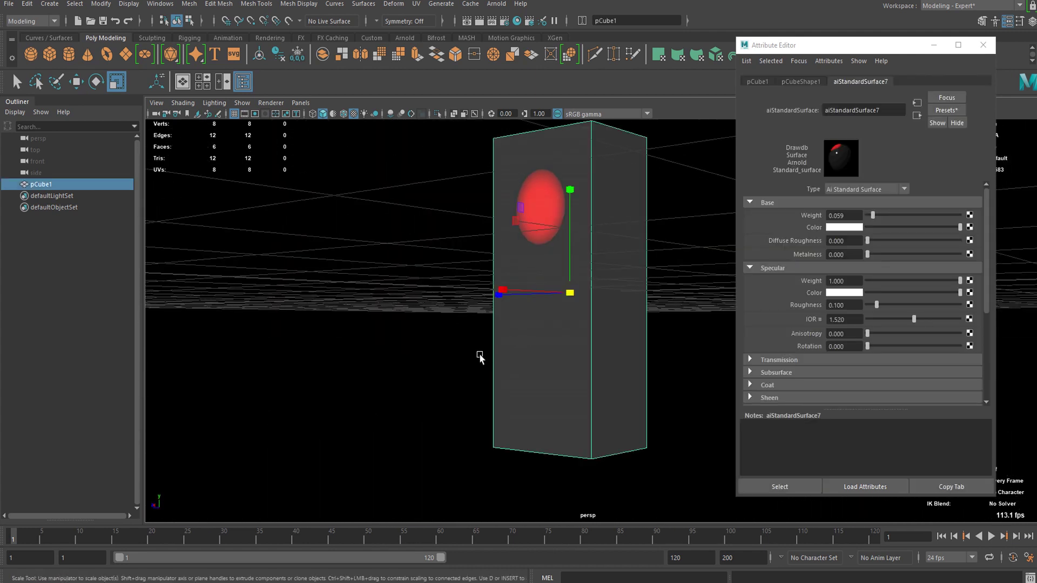
pyautogui.click(991, 537)
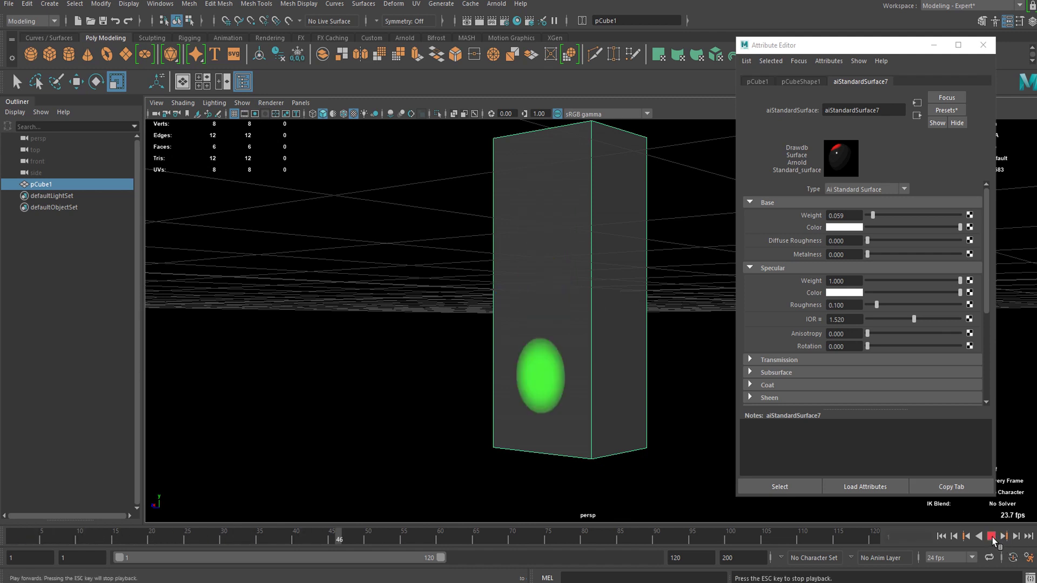
pyautogui.click(992, 537)
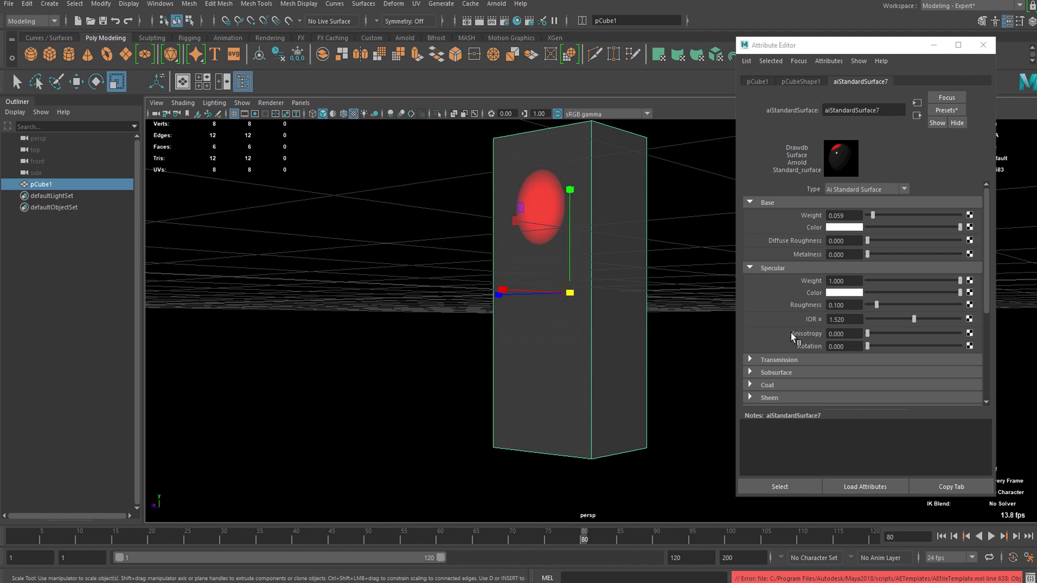
# - Orbit around the box and start assigning it a new material from its marking menu
pyautogui.scroll(-5, 793, 335)
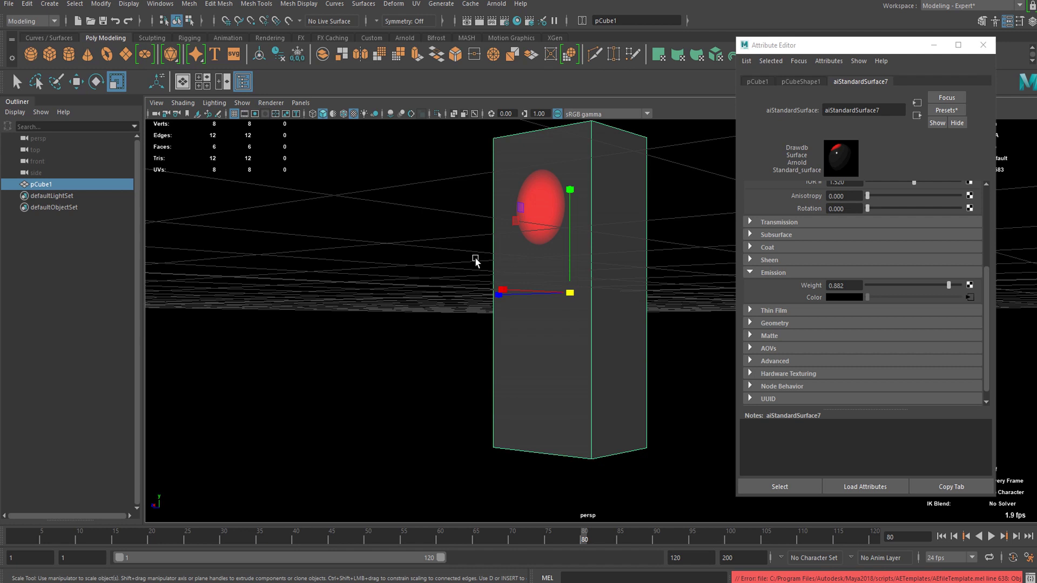
pyautogui.keyDown('alt'); pyautogui.moveTo(493, 294); pyautogui.dragTo(430, 274); pyautogui.keyUp('alt')
pyautogui.keyDown('alt'); pyautogui.moveTo(545, 299); pyautogui.dragTo(458, 303); pyautogui.keyUp('alt')
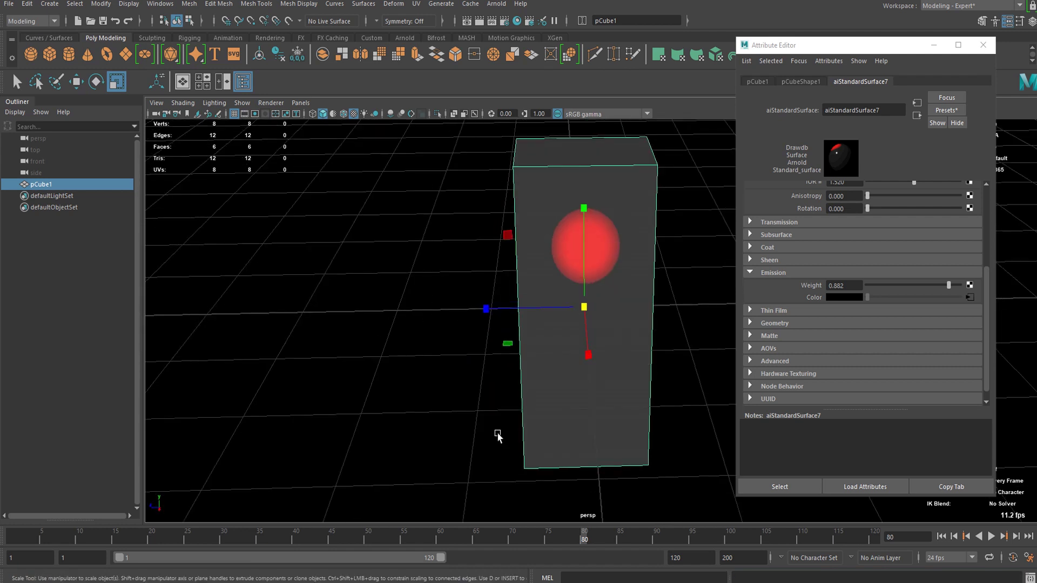
pyautogui.keyDown('alt'); pyautogui.moveTo(532, 377); pyautogui.dragTo(476, 354); pyautogui.keyUp('alt')
pyautogui.moveTo(527, 252); pyautogui.dragTo(523, 549, button='right')
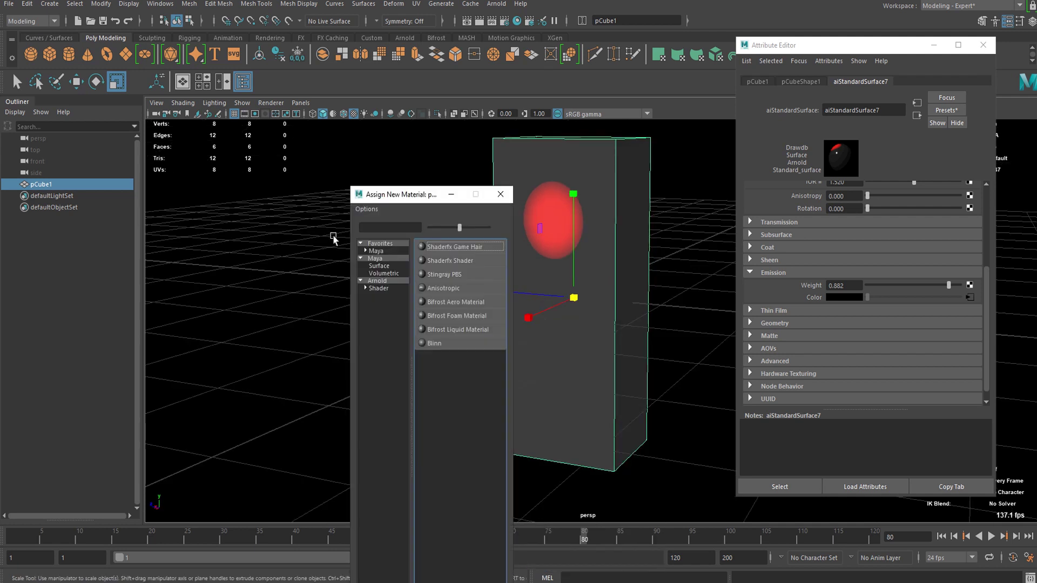
# - Assign the box a new Arnold aiStandardSurface material
pyautogui.click(378, 288)
pyautogui.click(448, 384)
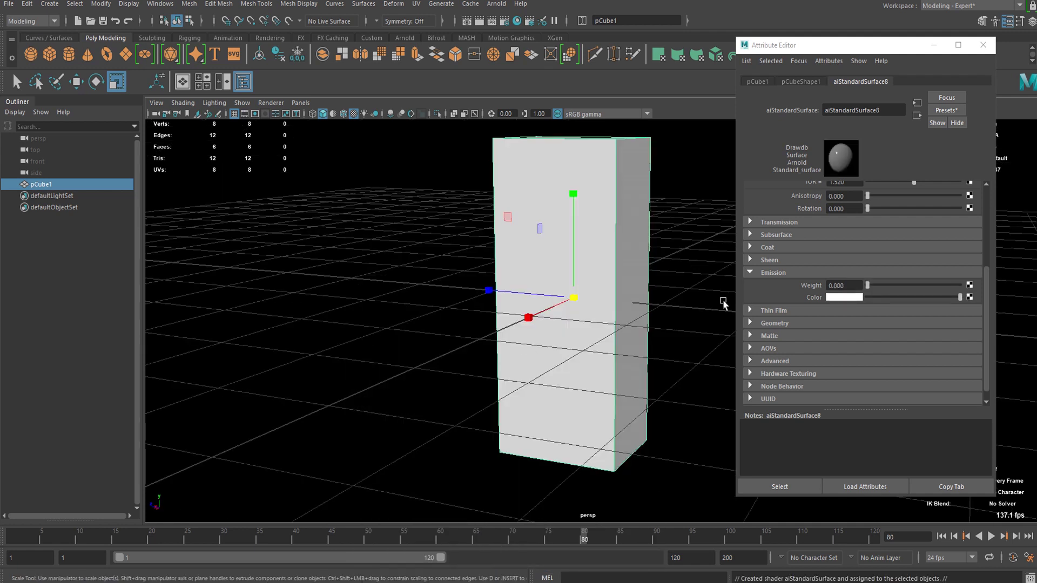
pyautogui.keyDown('alt'); pyautogui.moveTo(637, 293); pyautogui.dragTo(534, 301); pyautogui.keyUp('alt')
pyautogui.scroll(4, 858, 310)
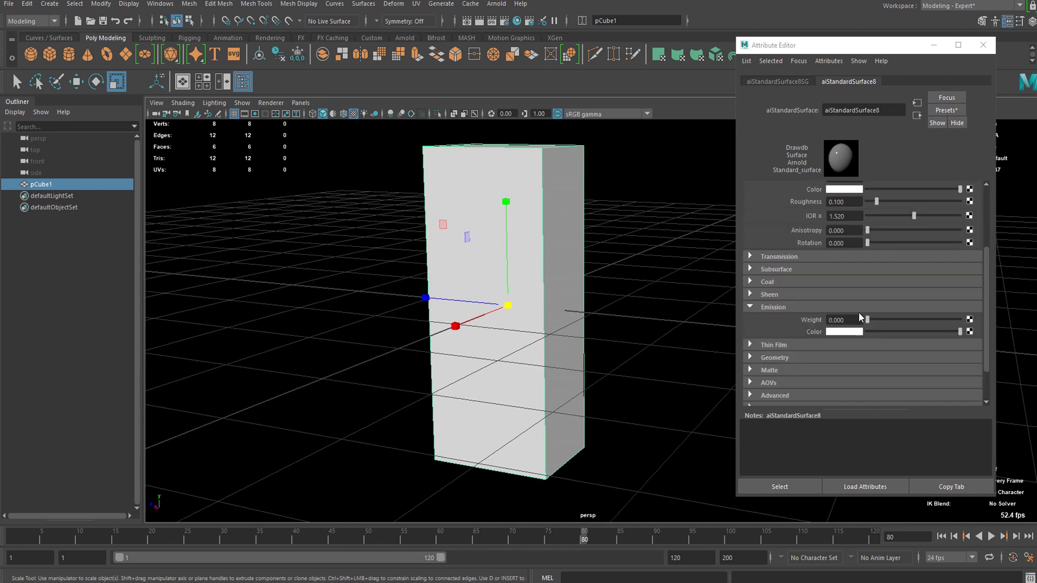
pyautogui.scroll(3, 857, 290)
# - Set Emission Weight to 1 and bring up the texture choices for Emission Color
pyautogui.scroll(-3, 805, 303)
pyautogui.click(802, 295)
pyautogui.scroll(-1, 802, 310)
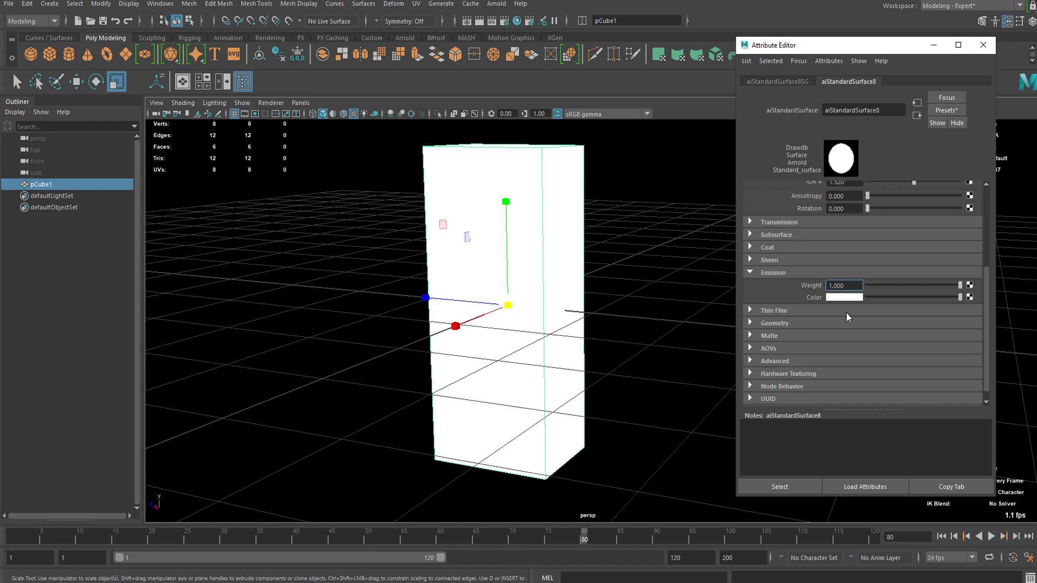
pyautogui.click(971, 298)
pyautogui.moveTo(409, 200); pyautogui.dragTo(341, 140)
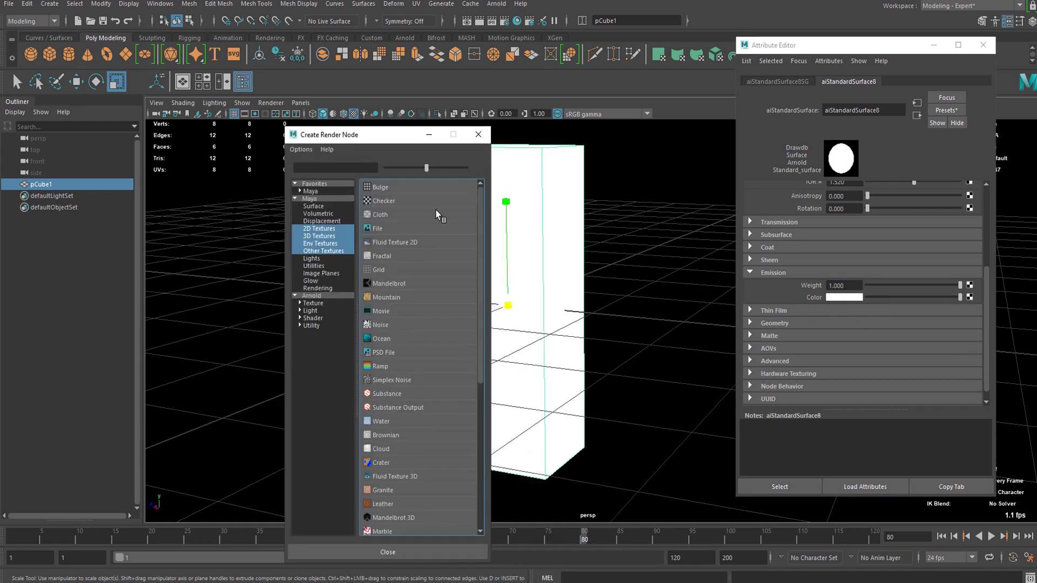
# - Create a File texture on the emission colour loading LightOn_00.png
pyautogui.click(376, 227)
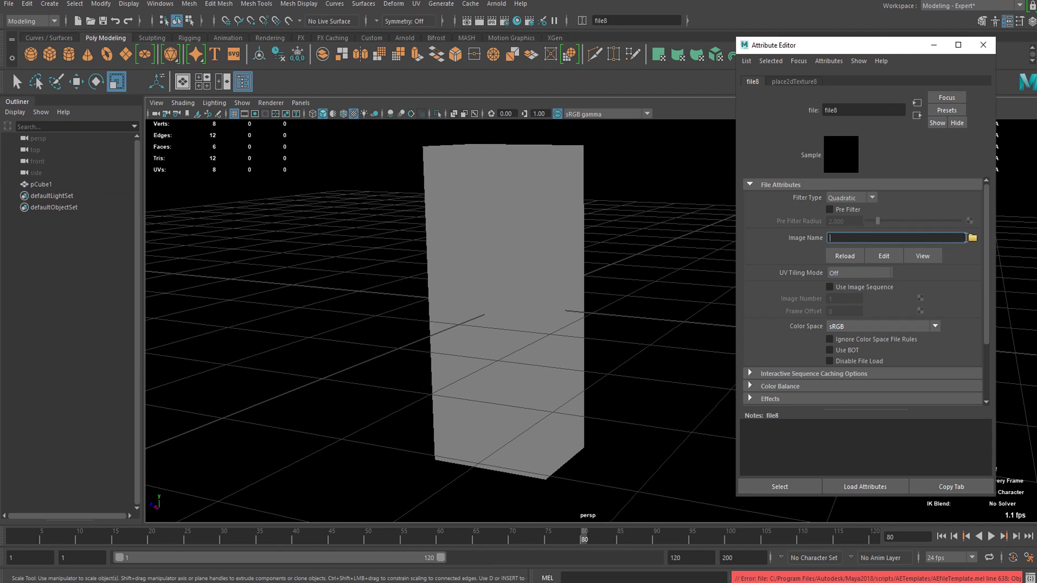
pyautogui.click(972, 237)
pyautogui.click(227, 150)
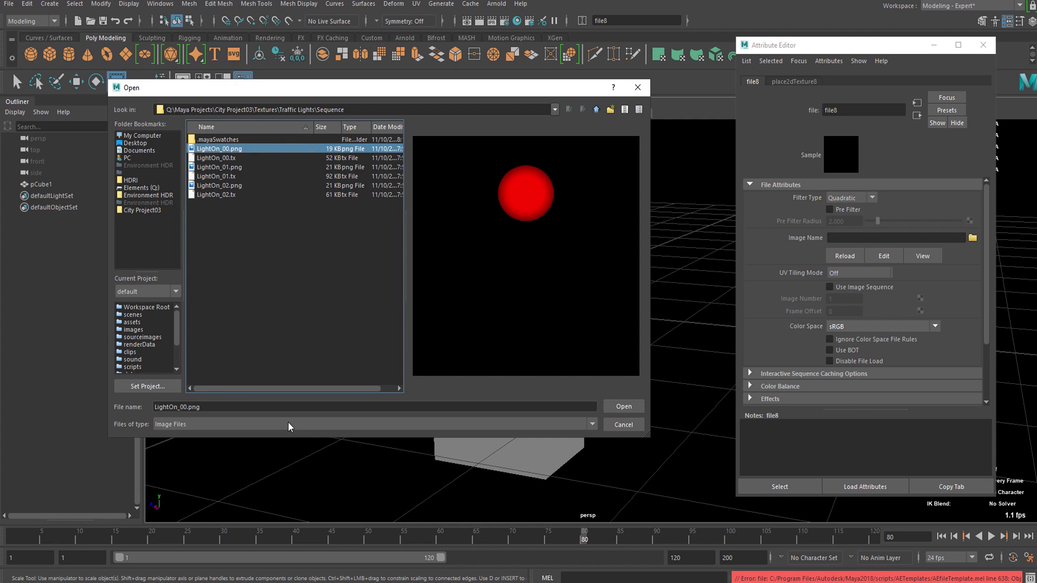
pyautogui.click(616, 410)
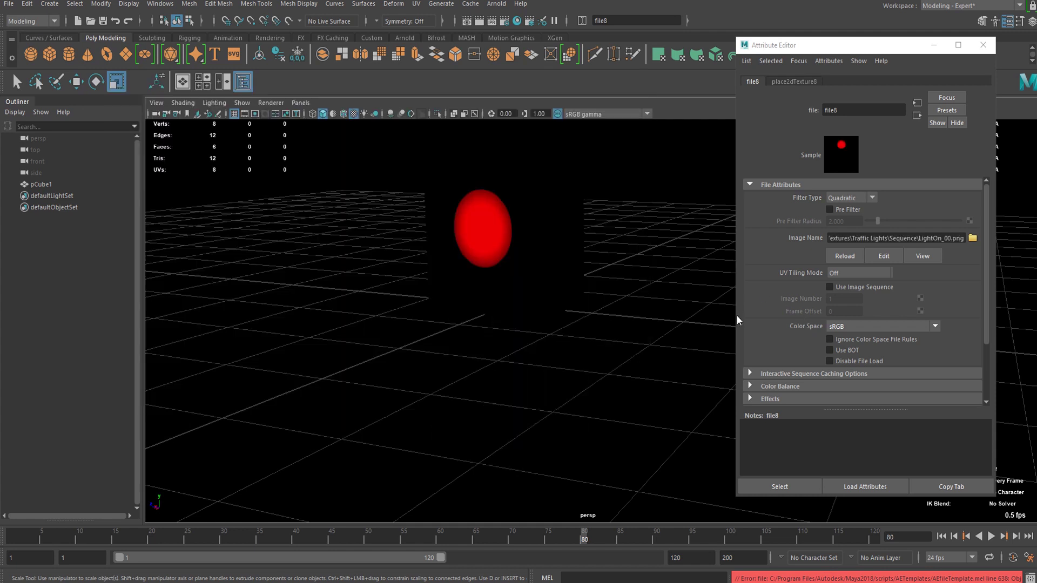
# - Enable Use Image Sequence and play the timeline to test the changing light
pyautogui.click(830, 287)
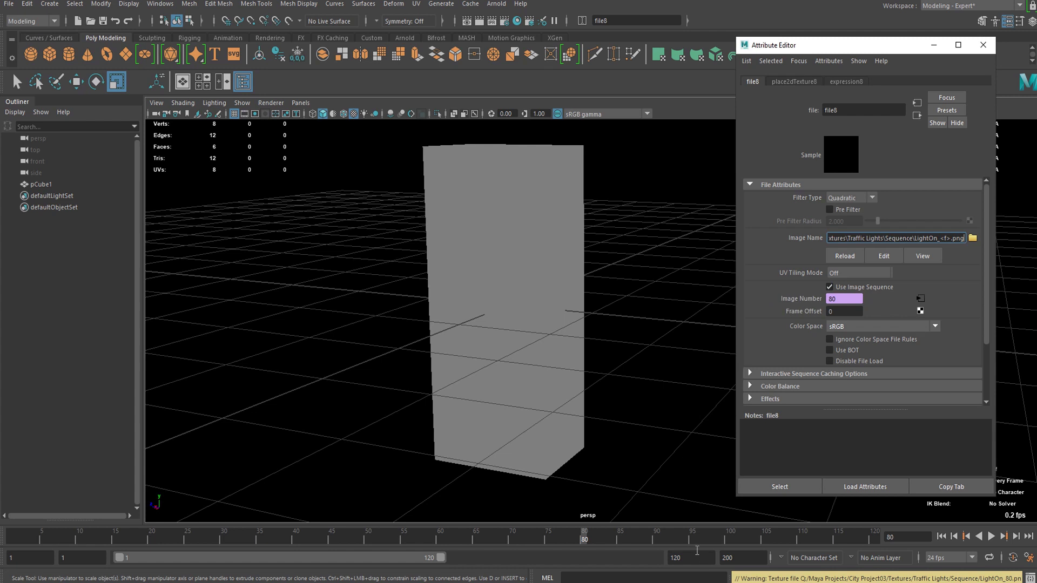
pyautogui.hotkey('alt', 'v')
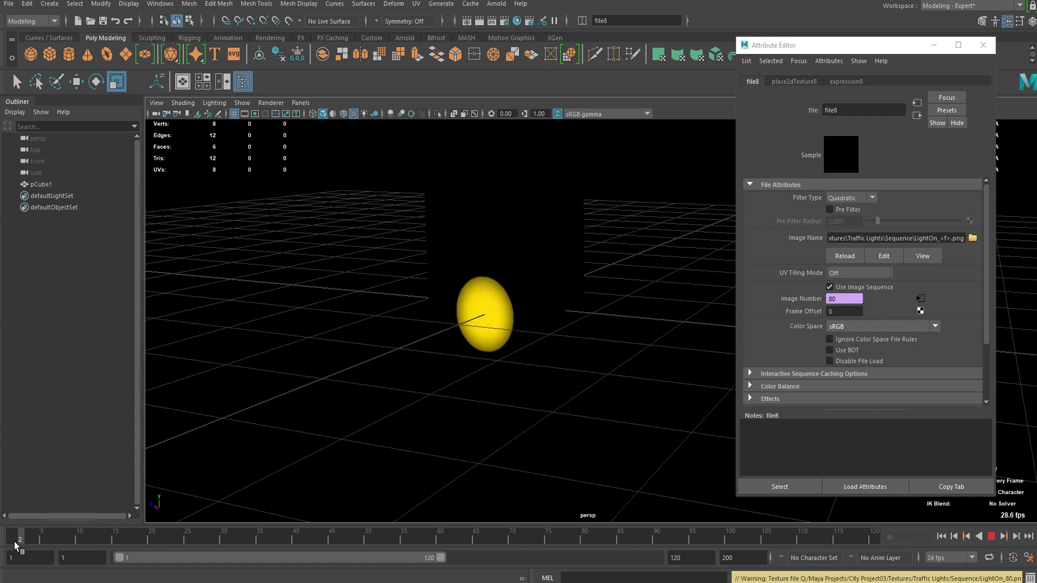
pyautogui.hotkey('alt', 'v')
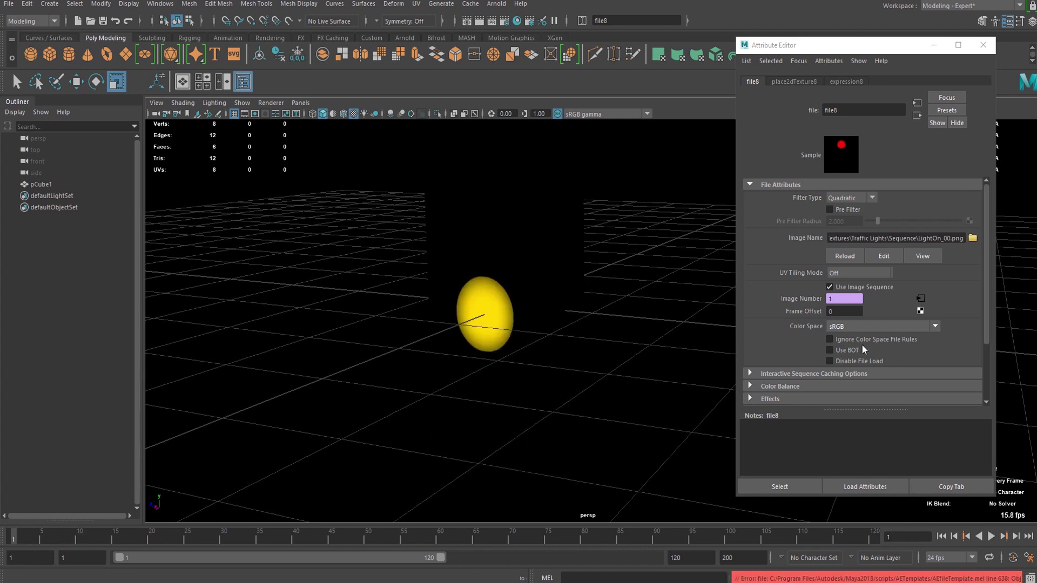
# - Open the expression driving file8's Image Number in the Expression Editor
pyautogui.rightClick(843, 304)
pyautogui.click(859, 310)
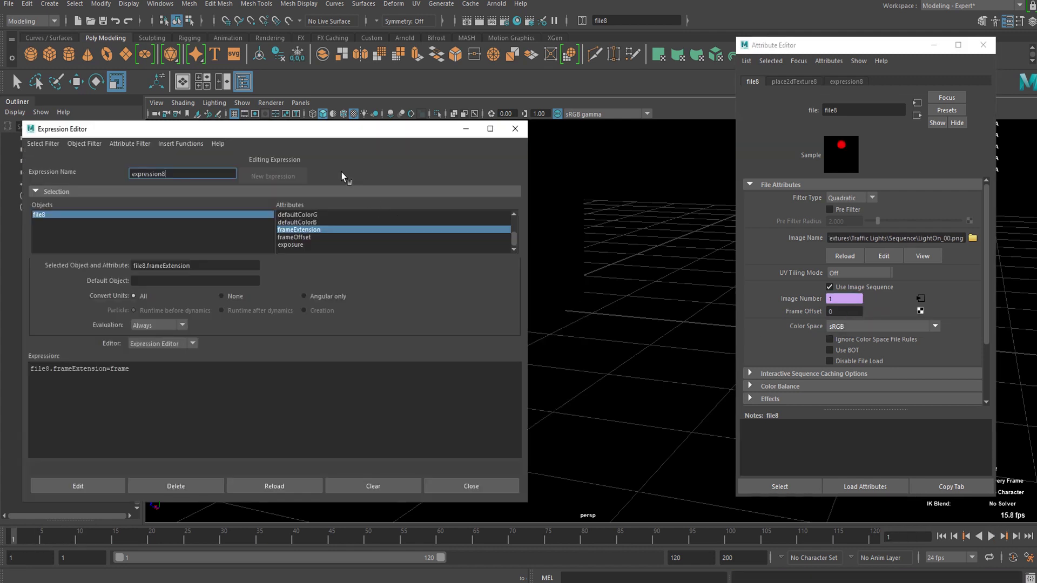
pyautogui.moveTo(290, 134); pyautogui.dragTo(870, 115)
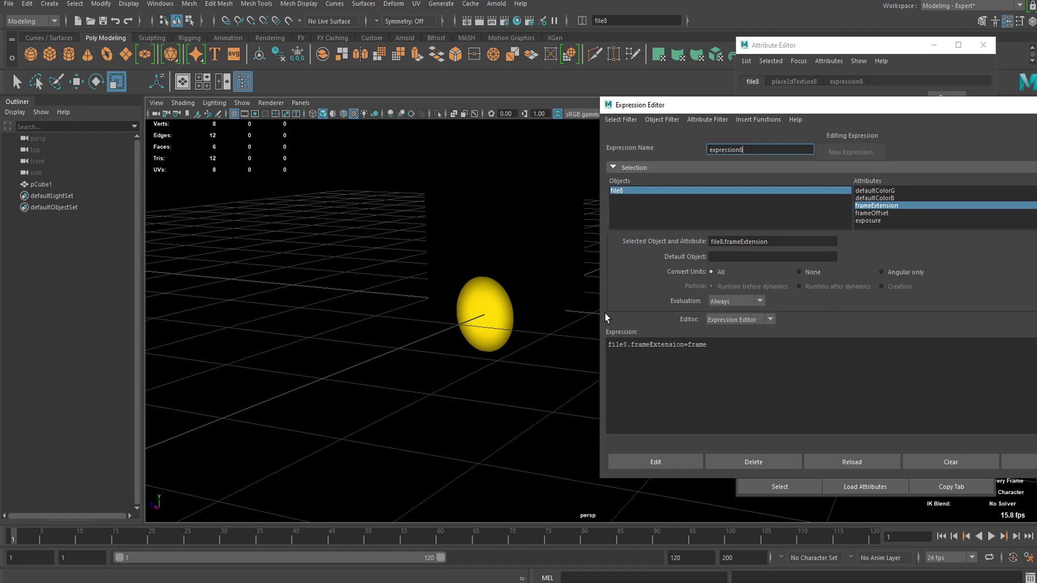
pyautogui.moveTo(711, 104); pyautogui.dragTo(145, 70)
# - Select 'frame' in the expression and check the playback end value of 120
pyautogui.doubleClick(114, 303)
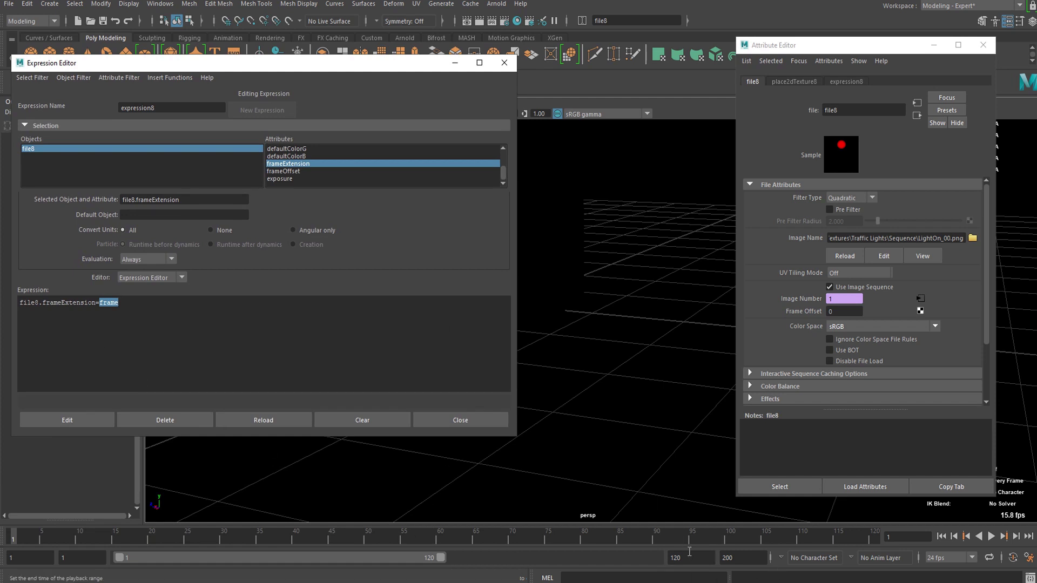
pyautogui.moveTo(694, 558); pyautogui.dragTo(646, 555)
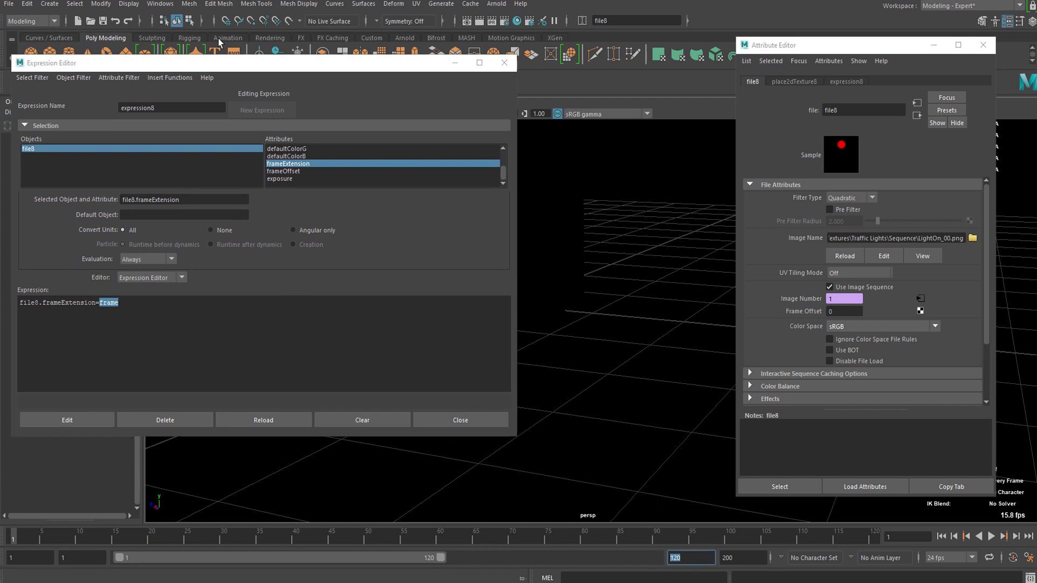
pyautogui.click(700, 562)
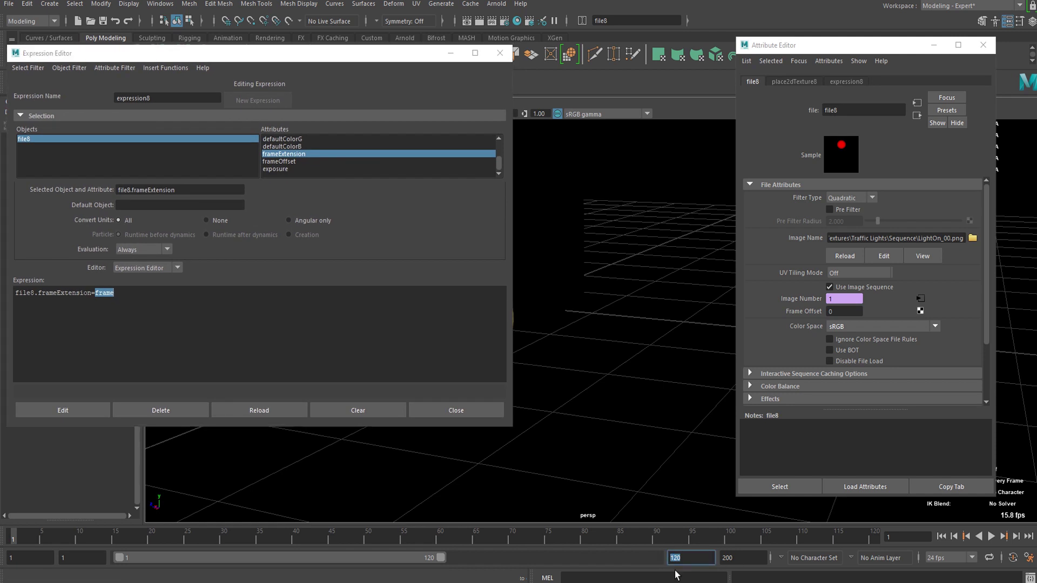
pyautogui.click(143, 300)
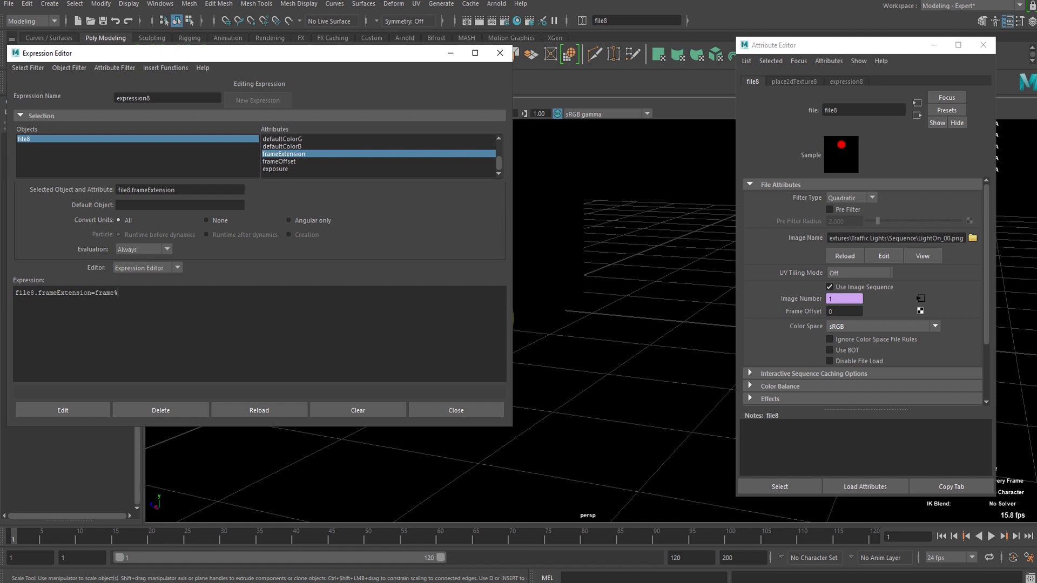
# - Apply file8.frameExtension=frame%3 and play the timeline to watch the lights cycle
pyautogui.write('3;')
pyautogui.click(61, 412)
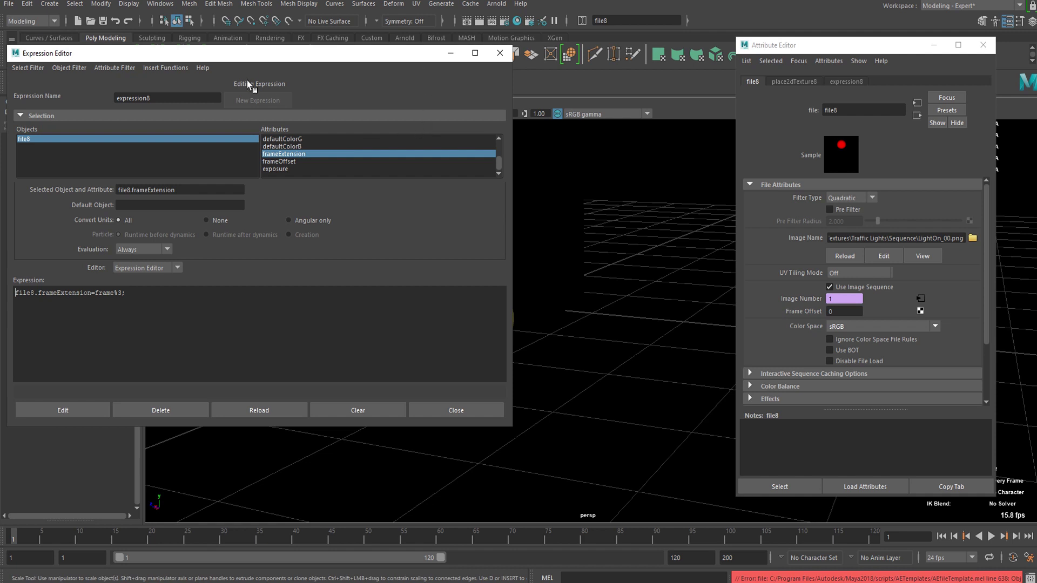
pyautogui.moveTo(198, 58); pyautogui.dragTo(779, 105)
pyautogui.click(991, 537)
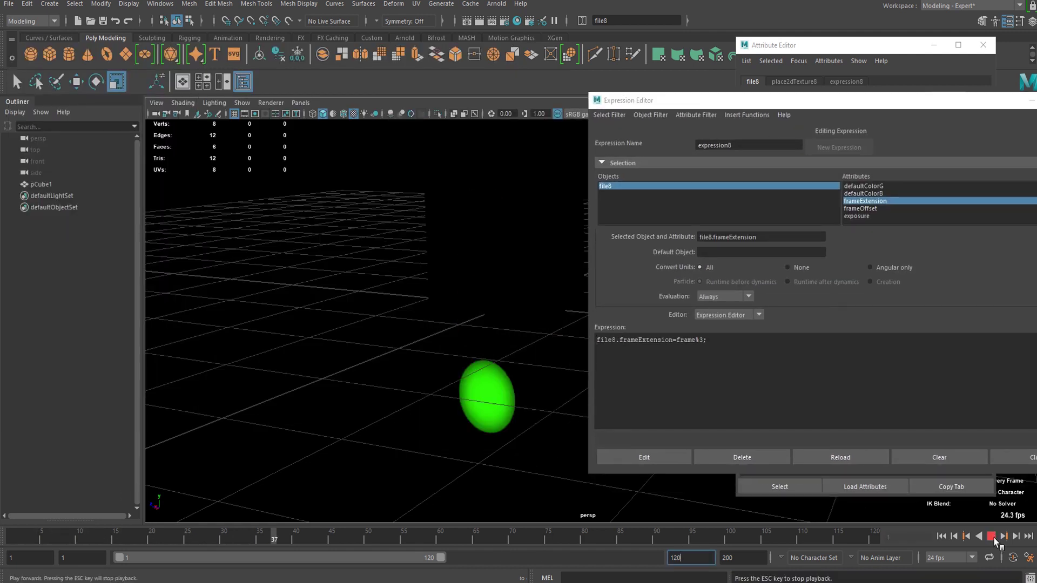
pyautogui.click(991, 537)
pyautogui.click(941, 536)
pyautogui.click(992, 537)
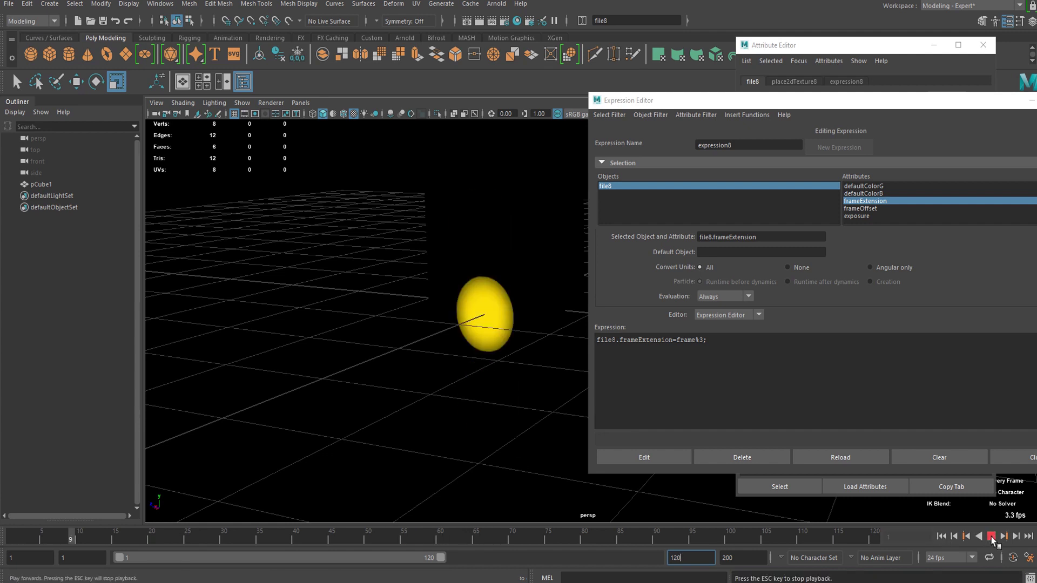
# - Insert an empty line above the frameExtension expression line
pyautogui.click(597, 340)
pyautogui.press('Return')
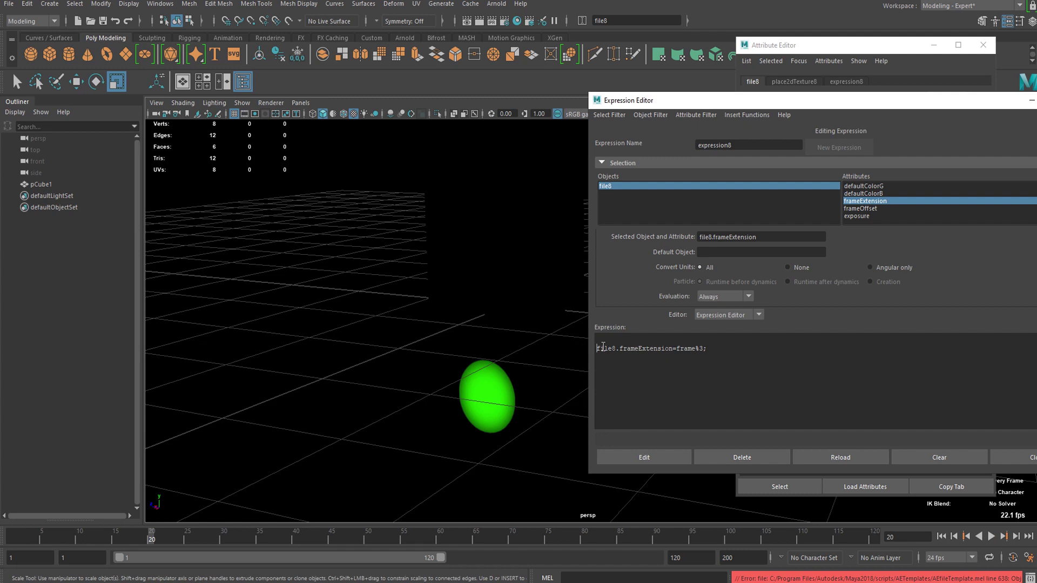
pyautogui.click(611, 335)
# - Indent the frameExtension line and type the condition 'if (frame%8 ==' above it
pyautogui.hotkey('ctrl', 'a')
pyautogui.press('Right')
pyautogui.press('Up')
pyautogui.write('fram')
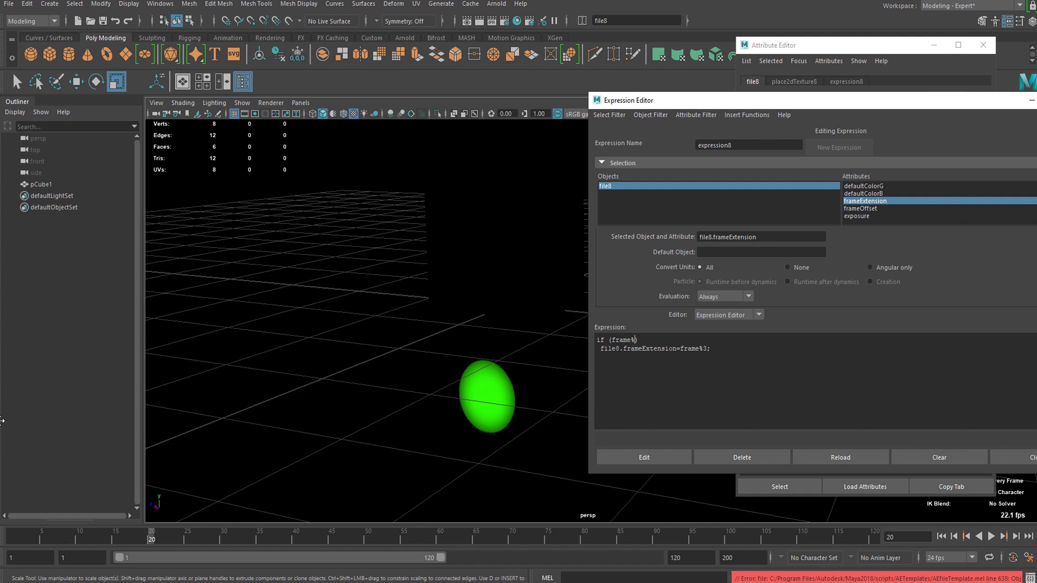
pyautogui.write('8 == 1')
# - Play and stop the animation a few times, ending at frame 59 with red showing
pyautogui.click(992, 538)
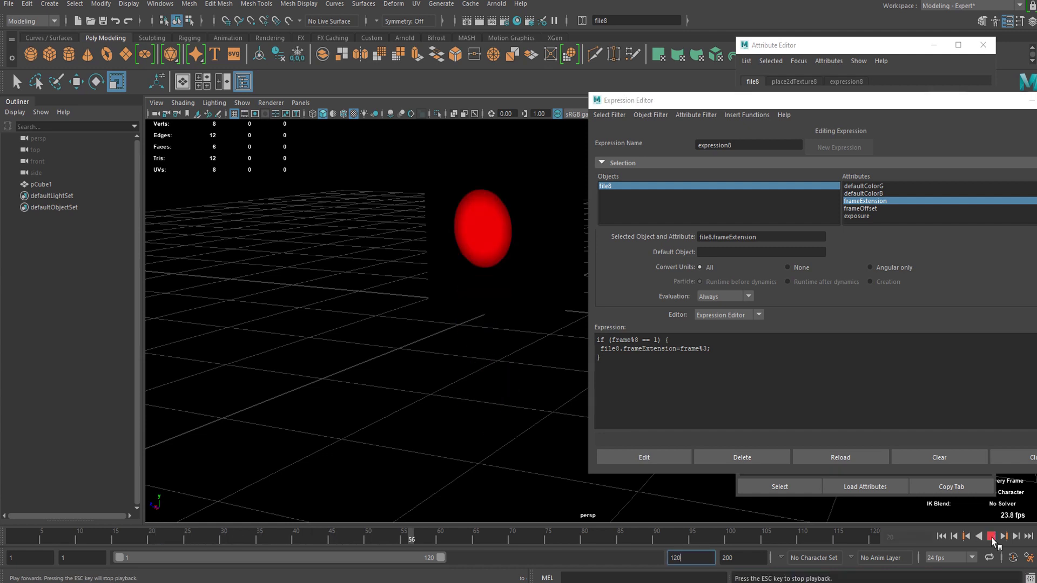
pyautogui.click(992, 537)
pyautogui.click(992, 538)
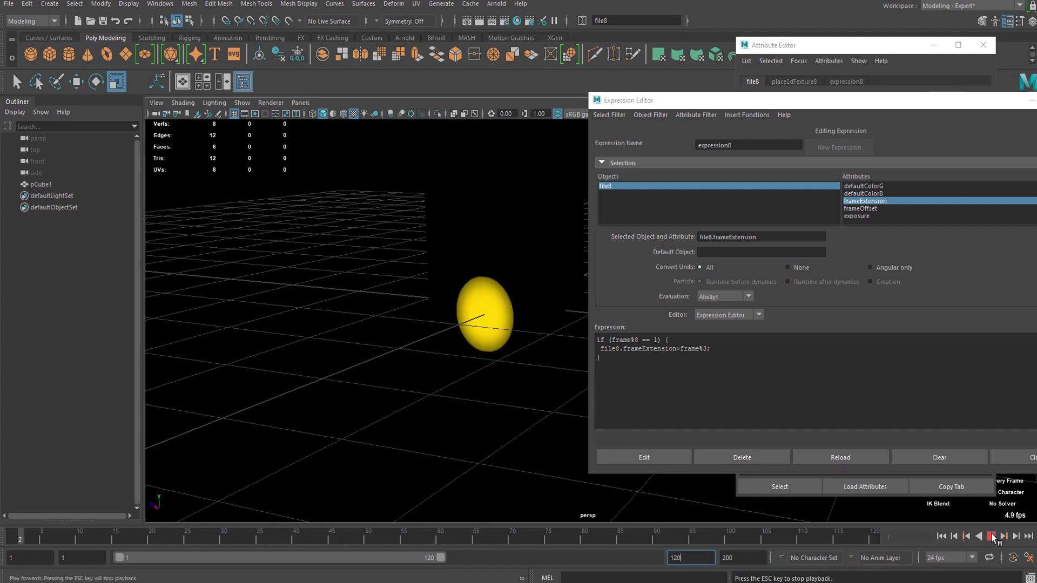
pyautogui.click(993, 536)
pyautogui.click(993, 535)
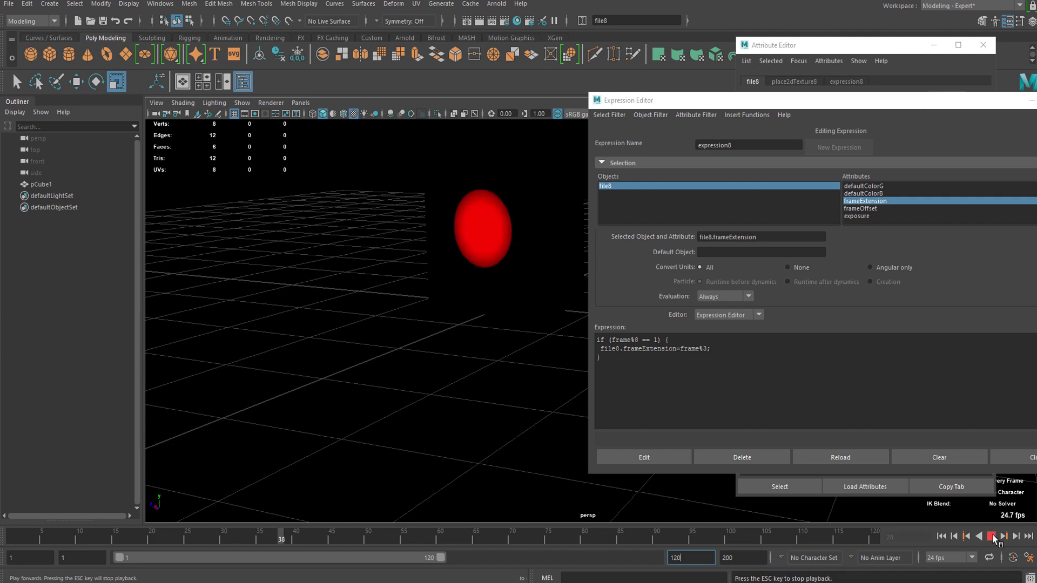
pyautogui.click(993, 535)
pyautogui.click(736, 345)
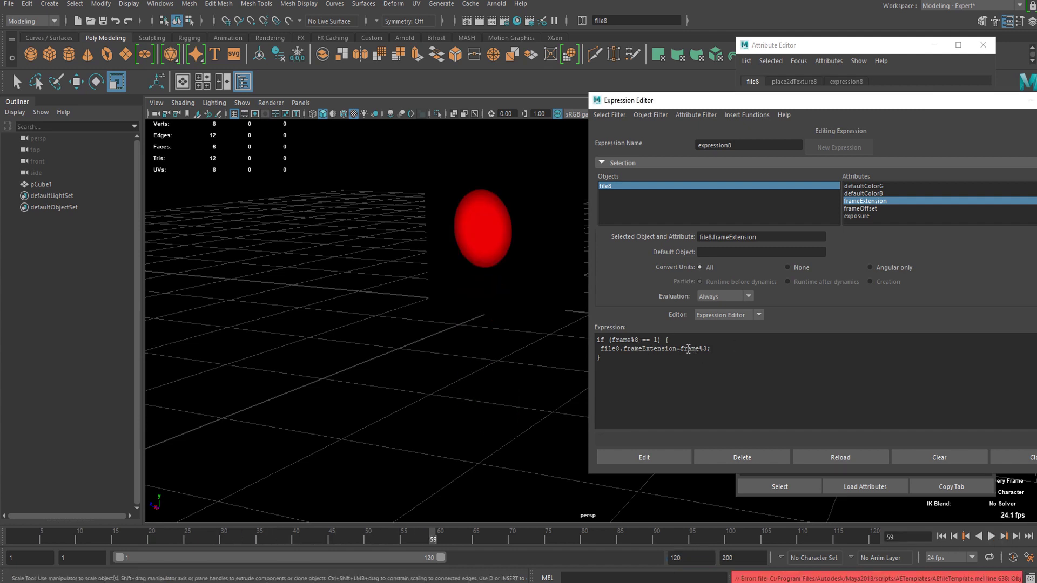
# - Rewrite line 2 of the expression as file8.frameExtension=(frame/8)%3
pyautogui.moveTo(703, 348); pyautogui.dragTo(700, 348)
pyautogui.doubleClick(682, 350)
pyautogui.click(823, 344)
pyautogui.moveTo(644, 337); pyautogui.dragTo(577, 340)
pyautogui.click(646, 338)
pyautogui.write('(')
pyautogui.doubleClick(636, 341)
pyautogui.click(712, 350)
pyautogui.doubleClick(720, 349)
pyautogui.doubleClick(636, 339)
# - Apply the revised expression and play the timeline to confirm the red, green, yellow cycle
pyautogui.click(644, 453)
pyautogui.click(991, 537)
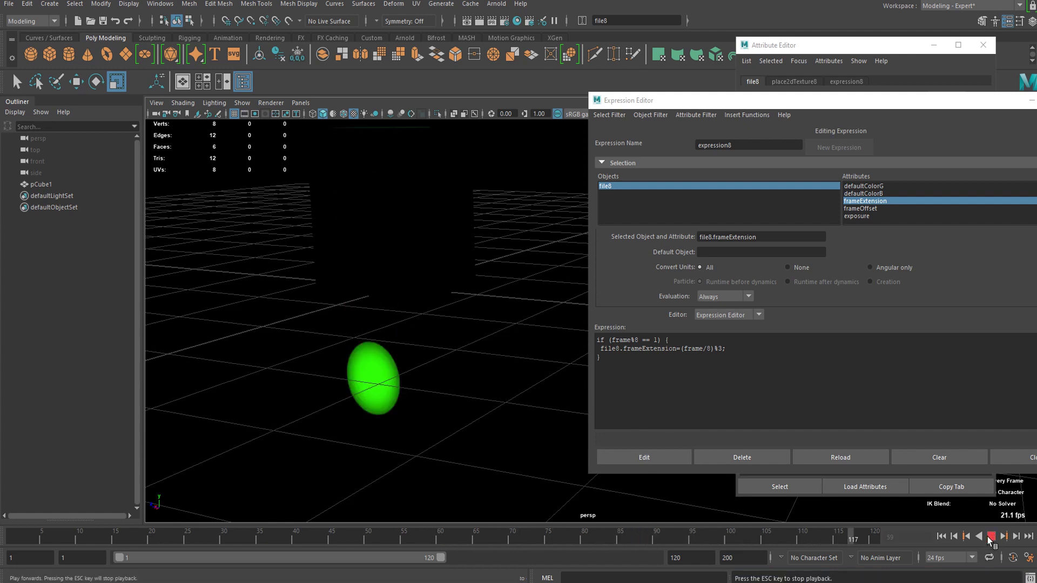
pyautogui.click(991, 538)
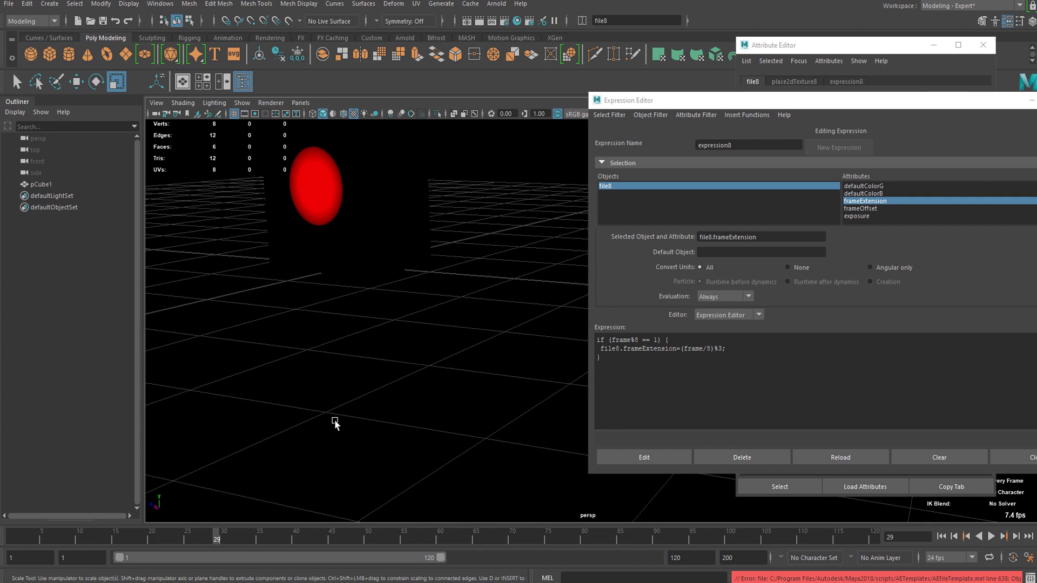
# - Orbit around the scene and select the tall pCube1 box showing its red light
pyautogui.keyDown('alt'); pyautogui.moveTo(334, 422); pyautogui.dragTo(492, 256); pyautogui.keyUp('alt')
pyautogui.click(475, 282)
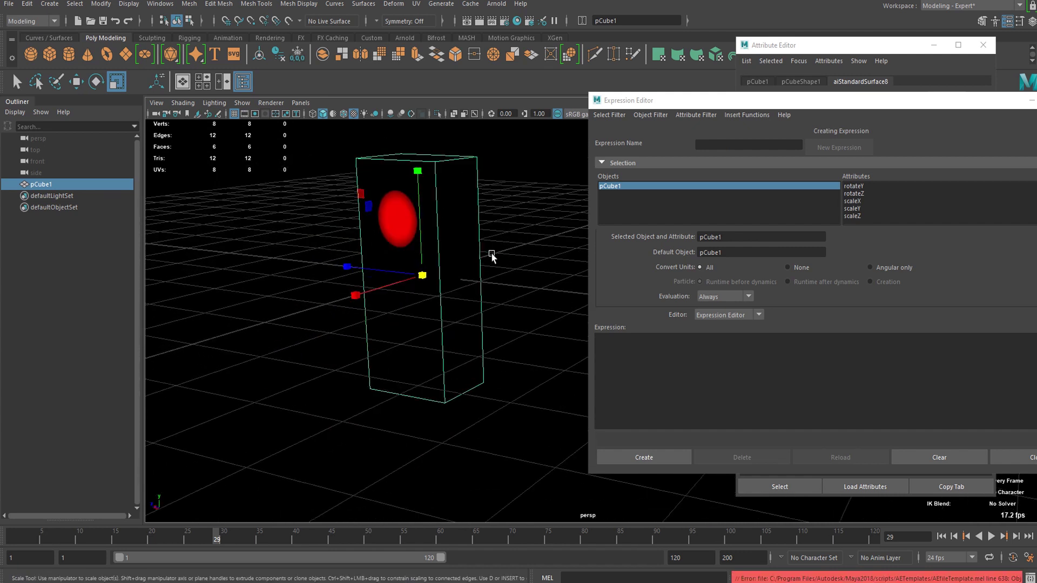
pyautogui.keyDown('alt'); pyautogui.moveTo(521, 275); pyautogui.dragTo(418, 280); pyautogui.keyUp('alt')
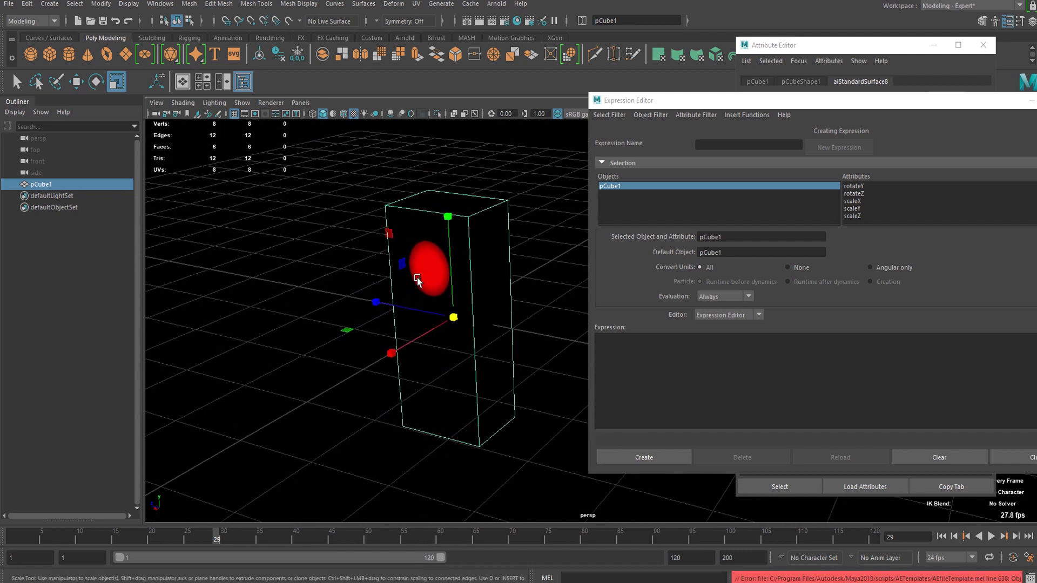